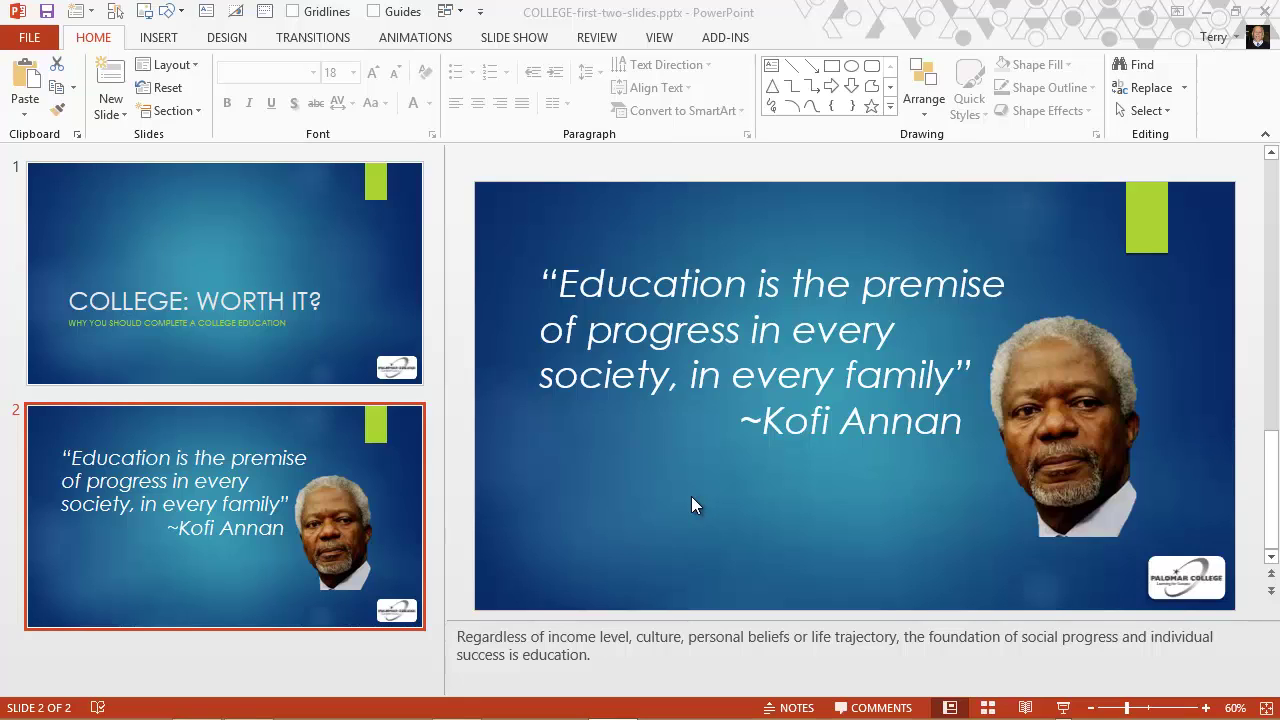
# - Insert a Blank-layout slide as slide 3, after the Kofi Annan quote slide
pyautogui.click(294, 644)
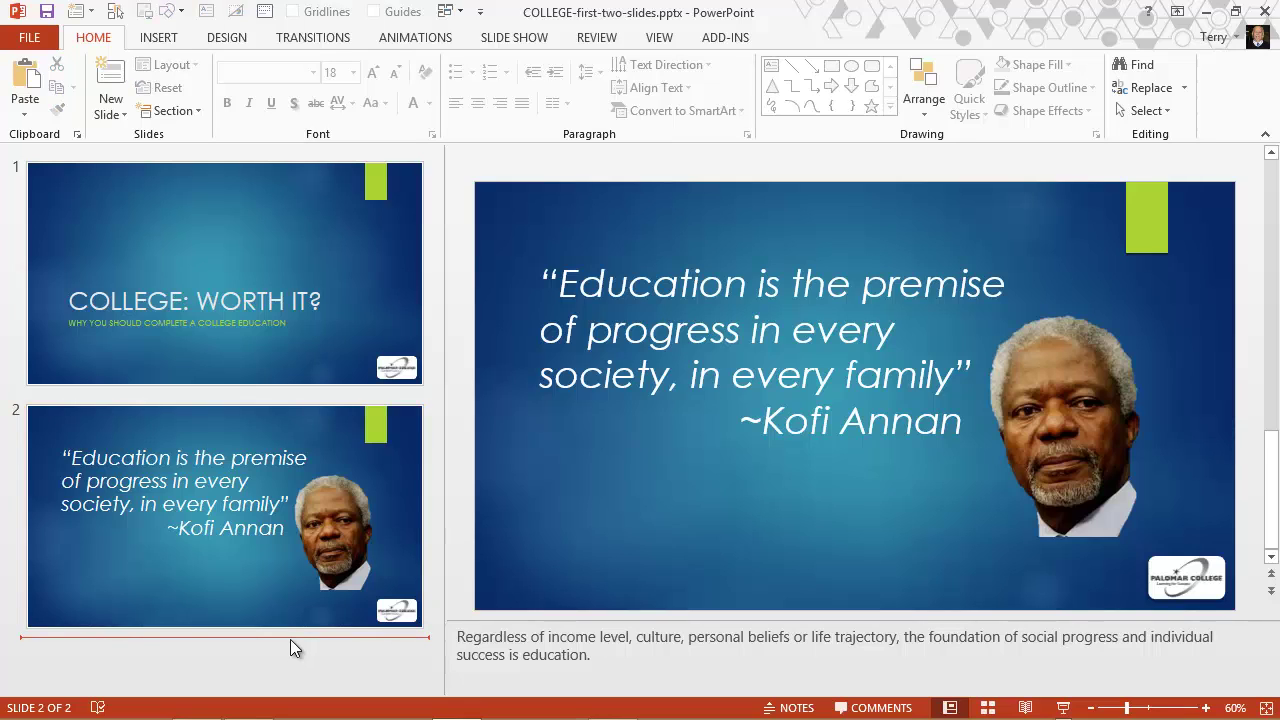
pyautogui.click(124, 111)
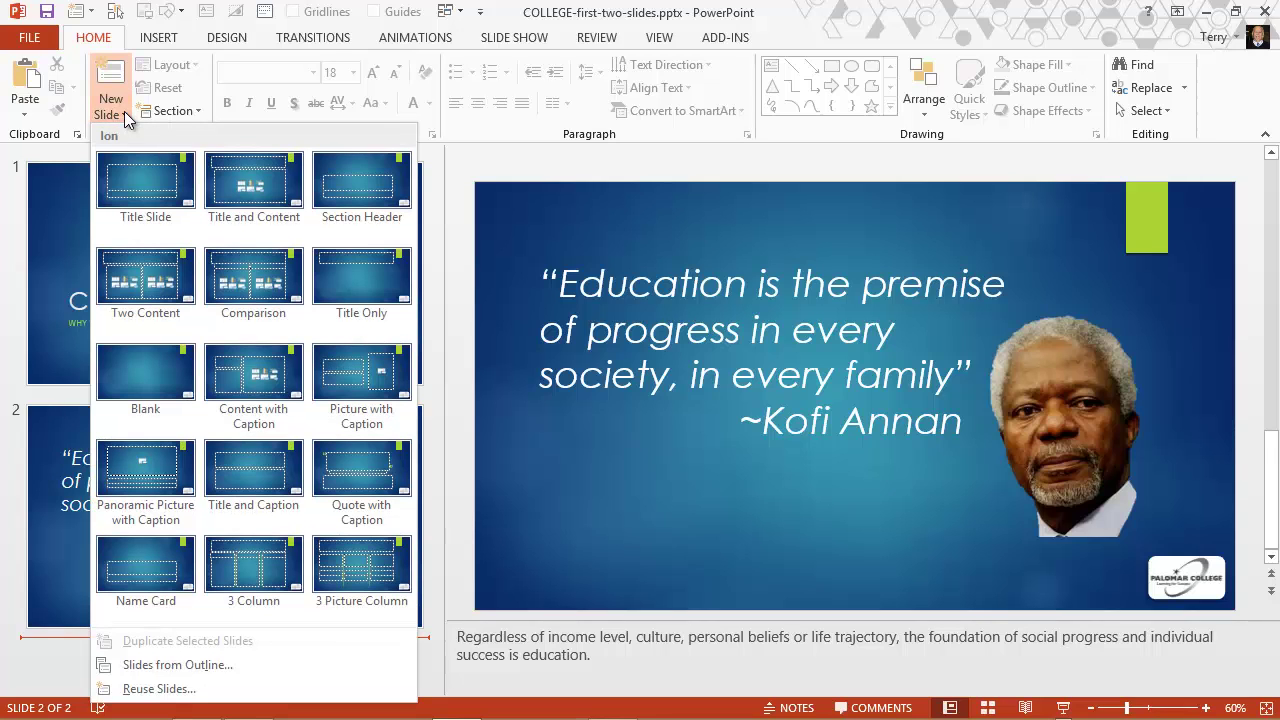
pyautogui.click(154, 366)
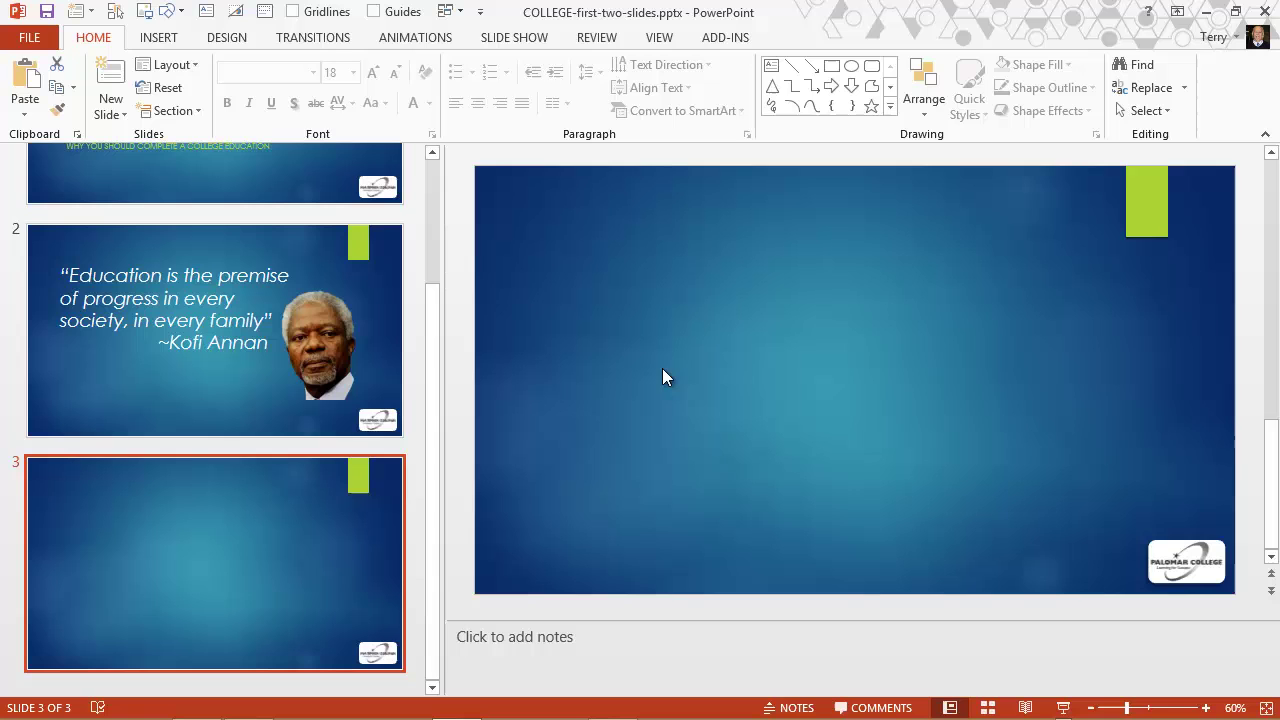
pyautogui.click(160, 40)
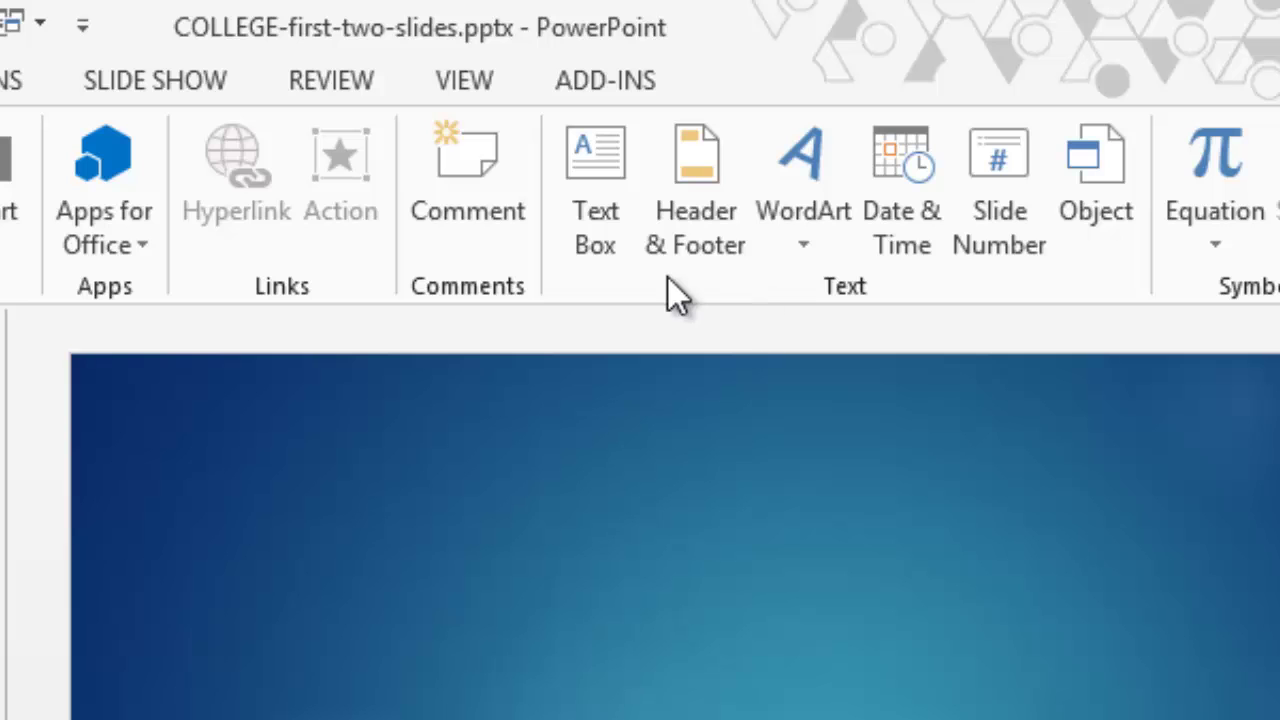
pyautogui.click(597, 153)
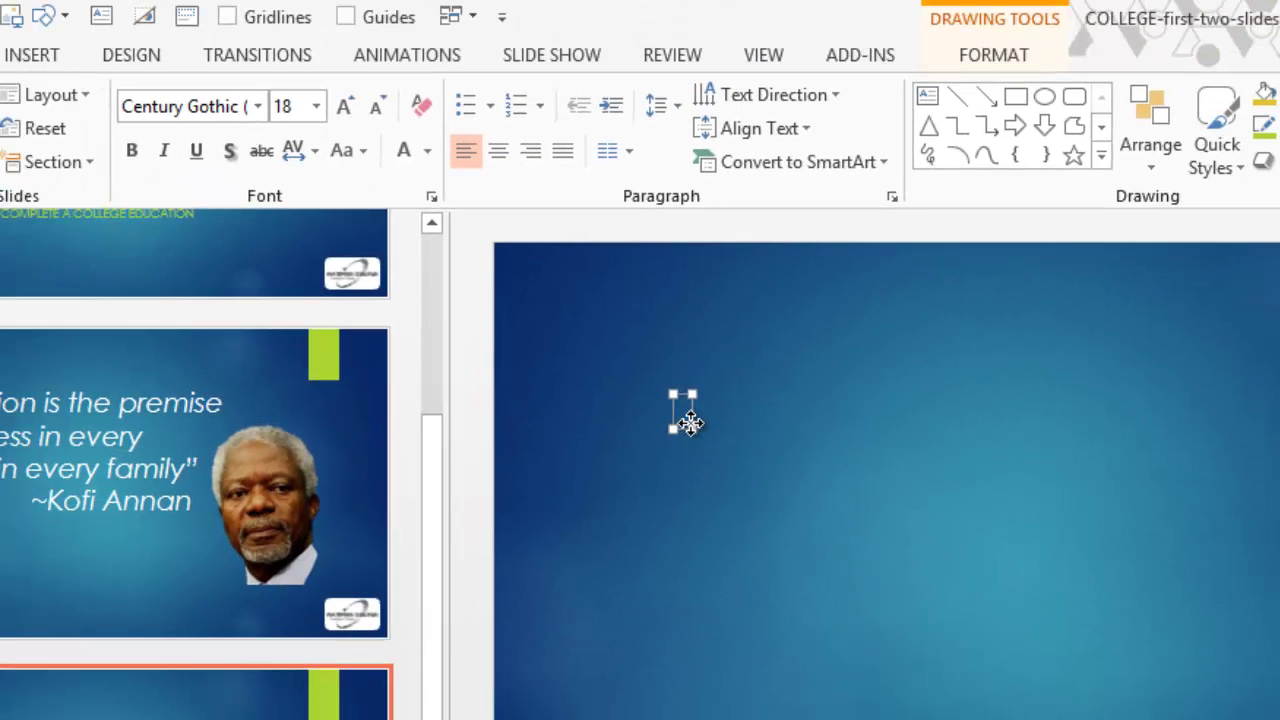
# - Remove the empty box and draw a wide text box reading 'Education is the premise of progress'
pyautogui.click(1268, 632)
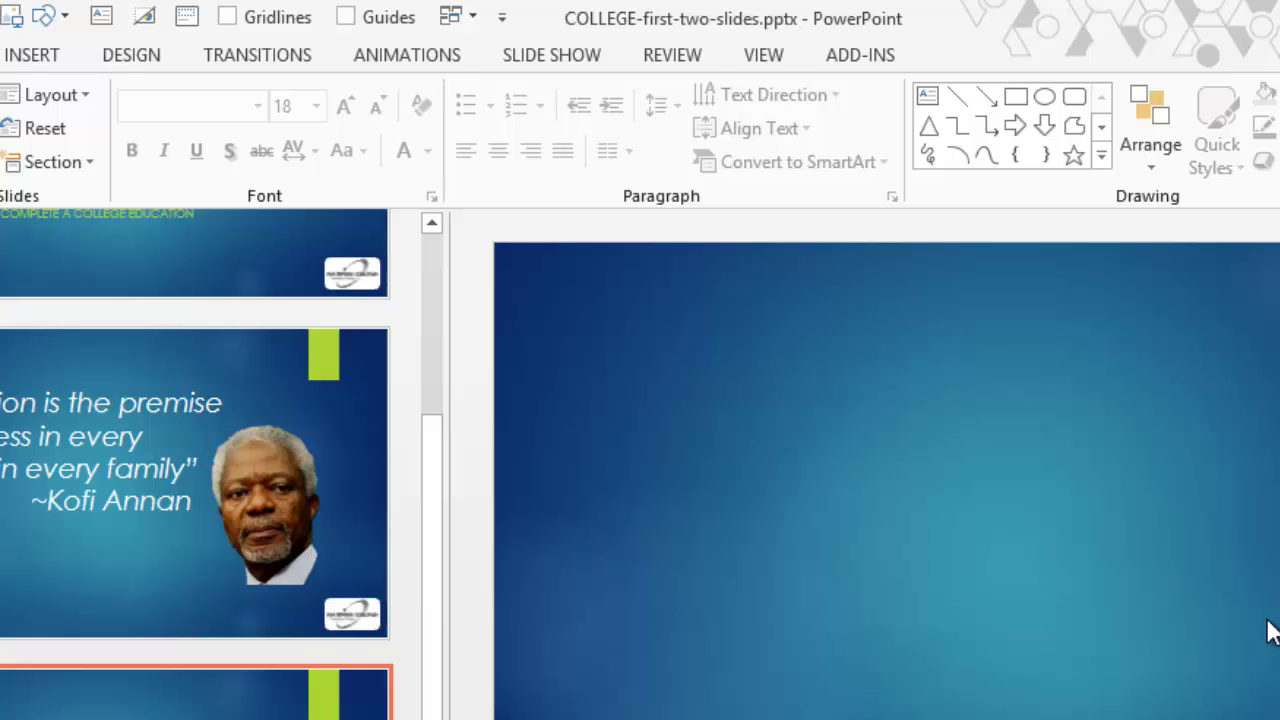
pyautogui.click(49, 62)
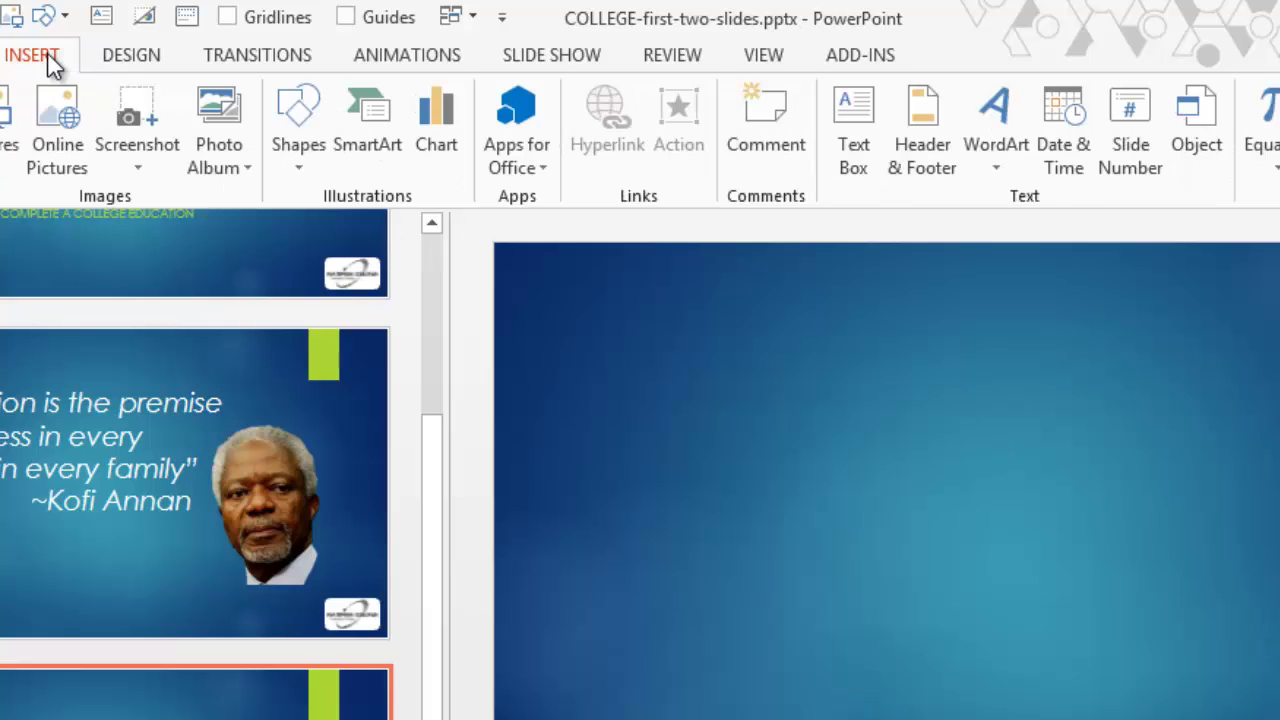
pyautogui.click(856, 118)
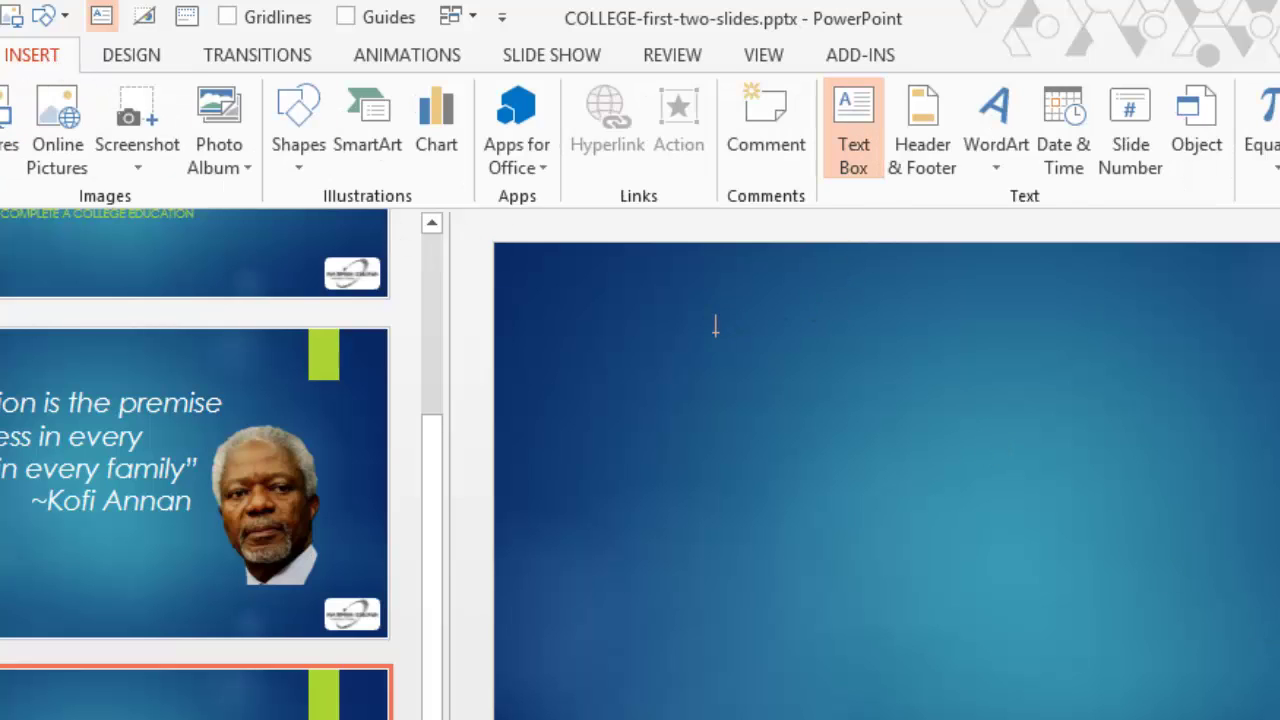
pyautogui.moveTo(668, 352)
pyautogui.mouseDown()
pyautogui.moveTo(709, 350)
pyautogui.moveTo(1028, 716)
pyautogui.mouseUp()
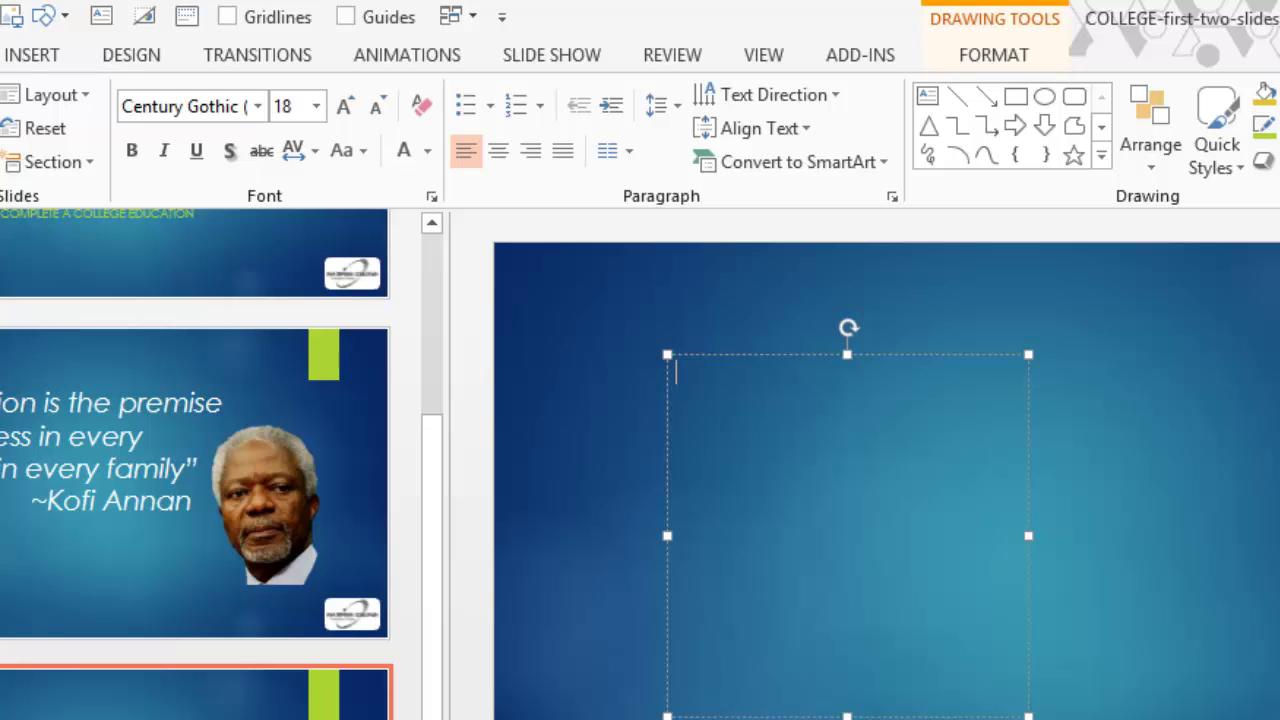
pyautogui.write('Ed')
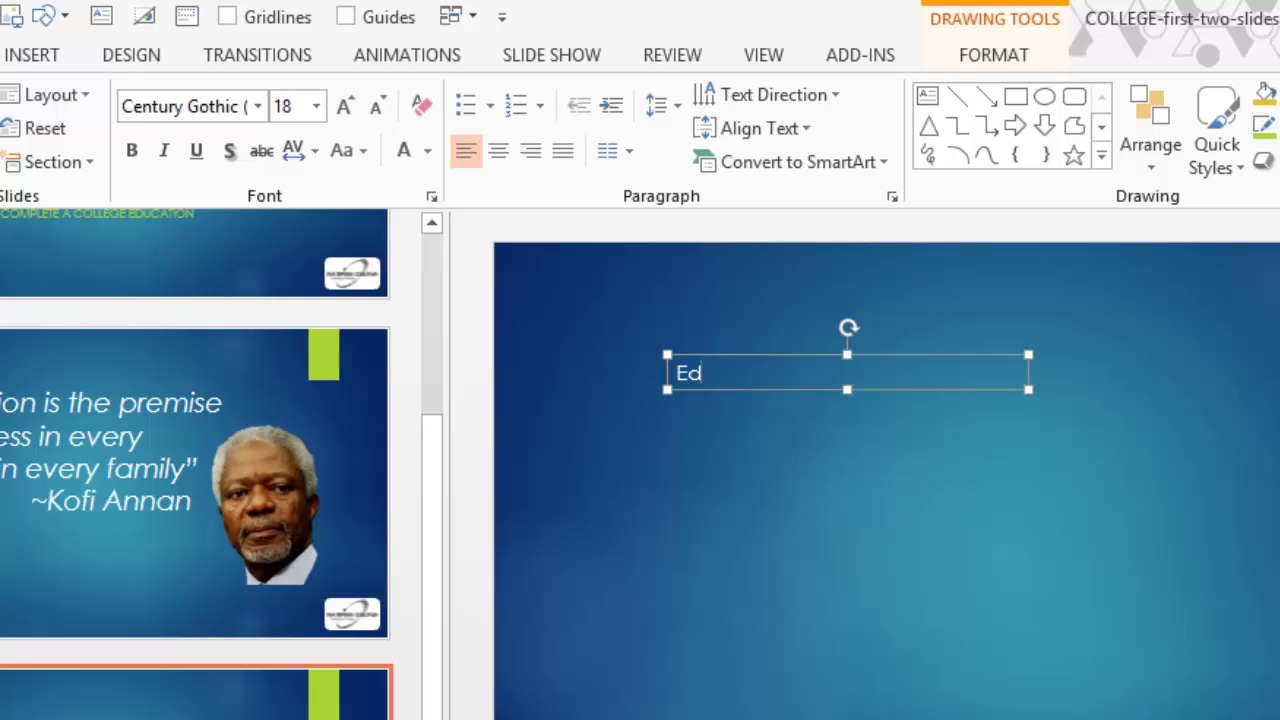
pyautogui.write('ucation')
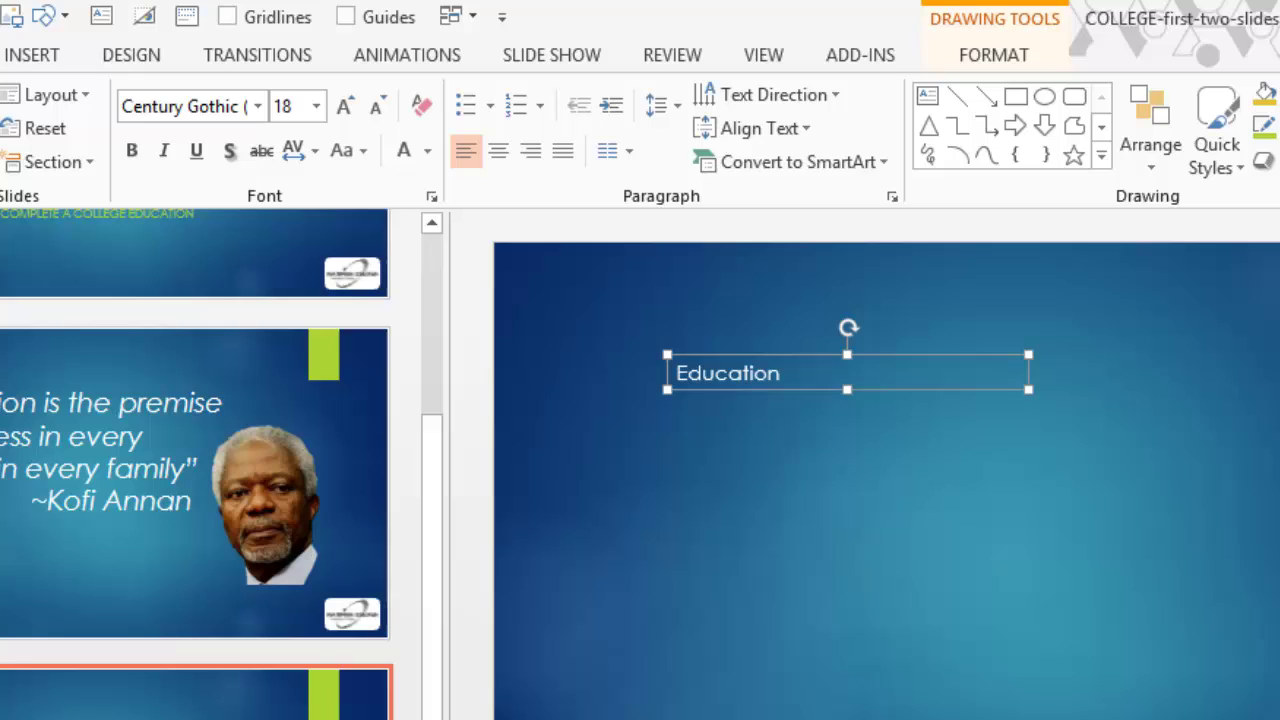
pyautogui.write(' is the premise of ')
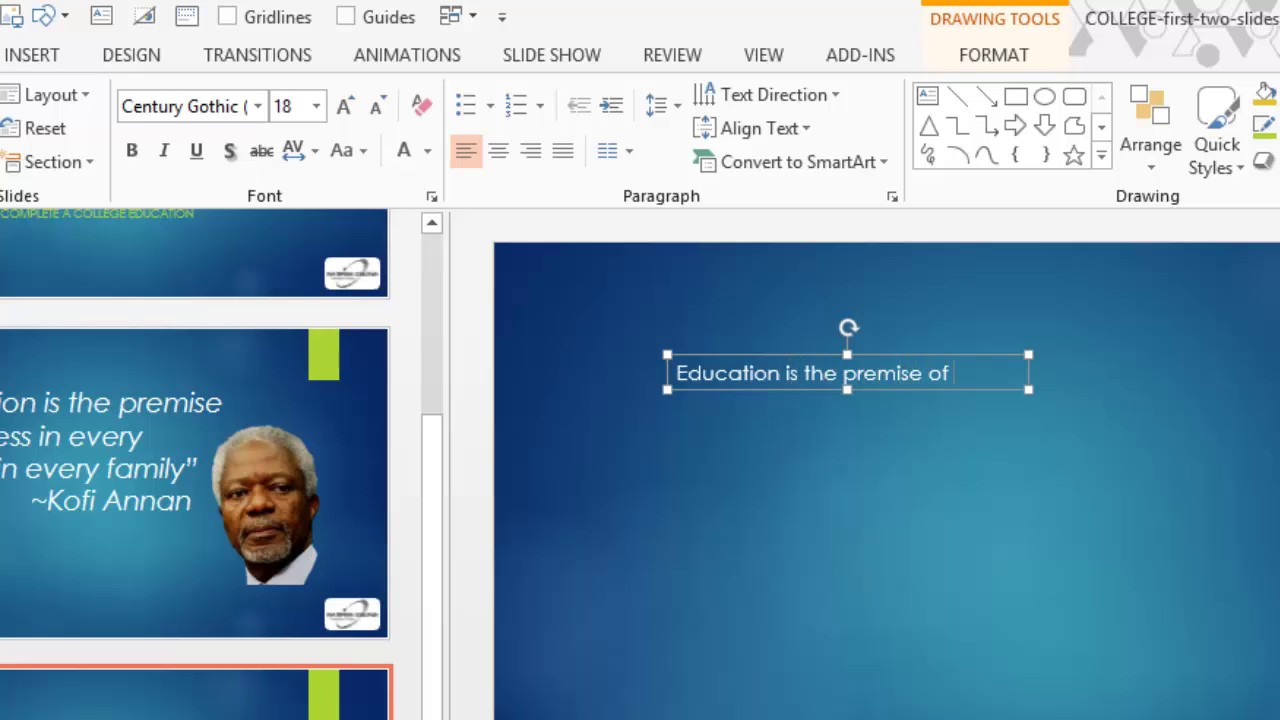
pyautogui.write('progress')
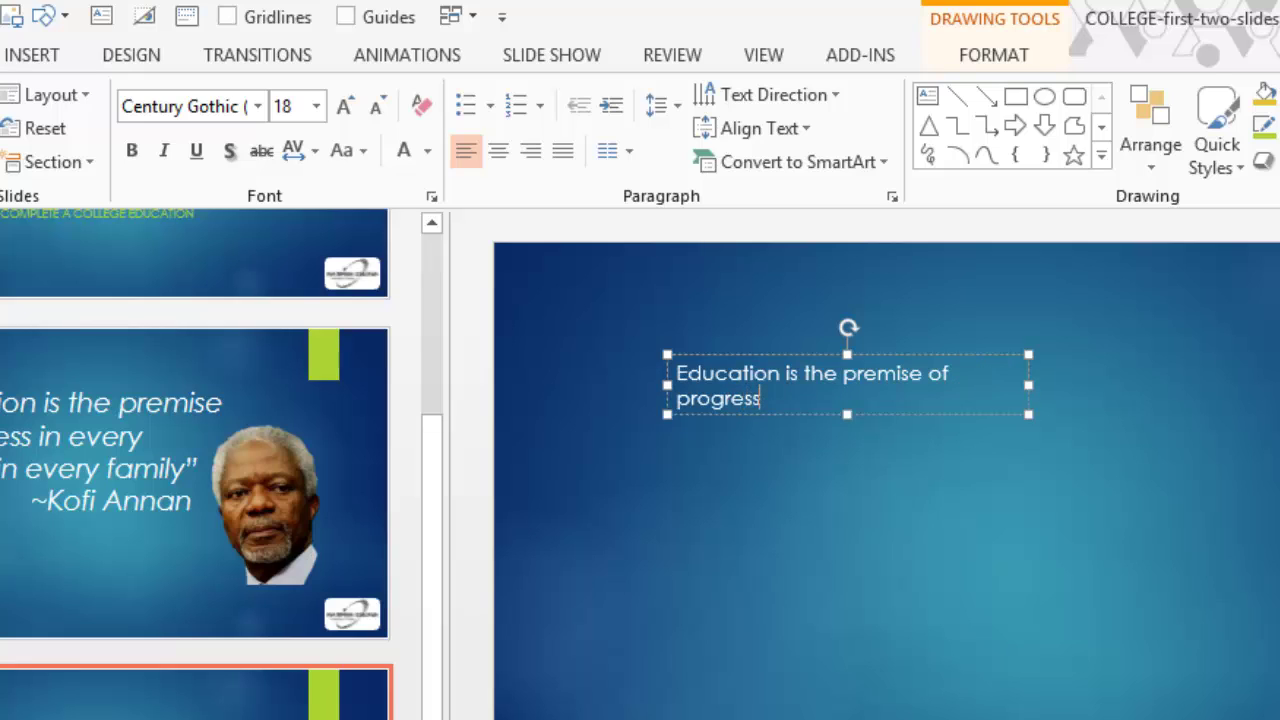
# - Replace the partial quote box with a new, smaller text box reading 'Education is the premise'
pyautogui.click(811, 356)
pyautogui.press('Delete')
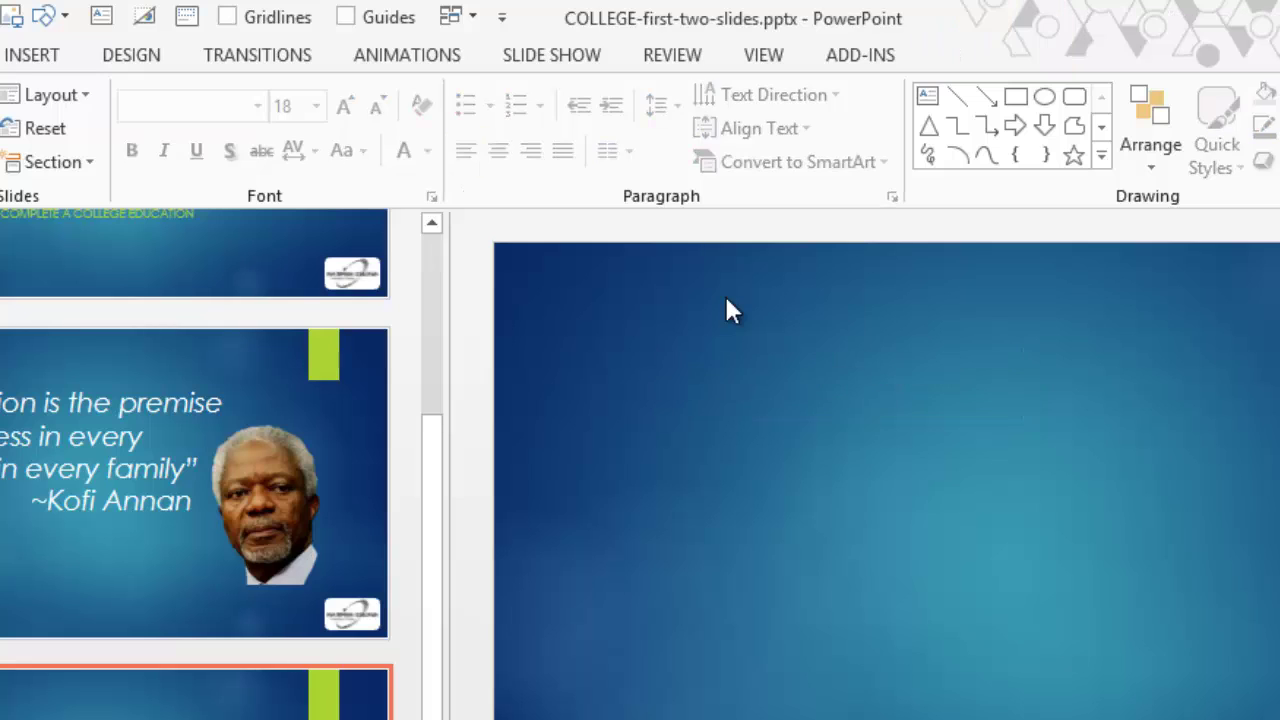
pyautogui.click(26, 58)
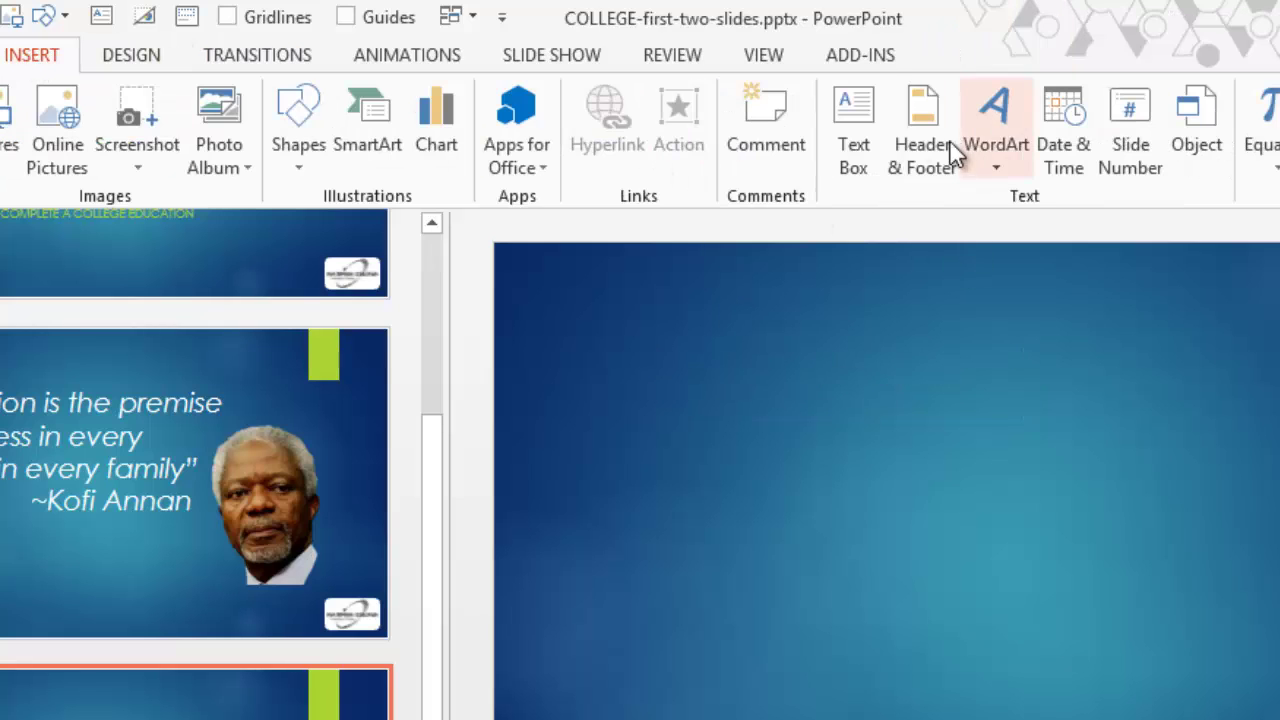
pyautogui.click(853, 143)
pyautogui.click(691, 408)
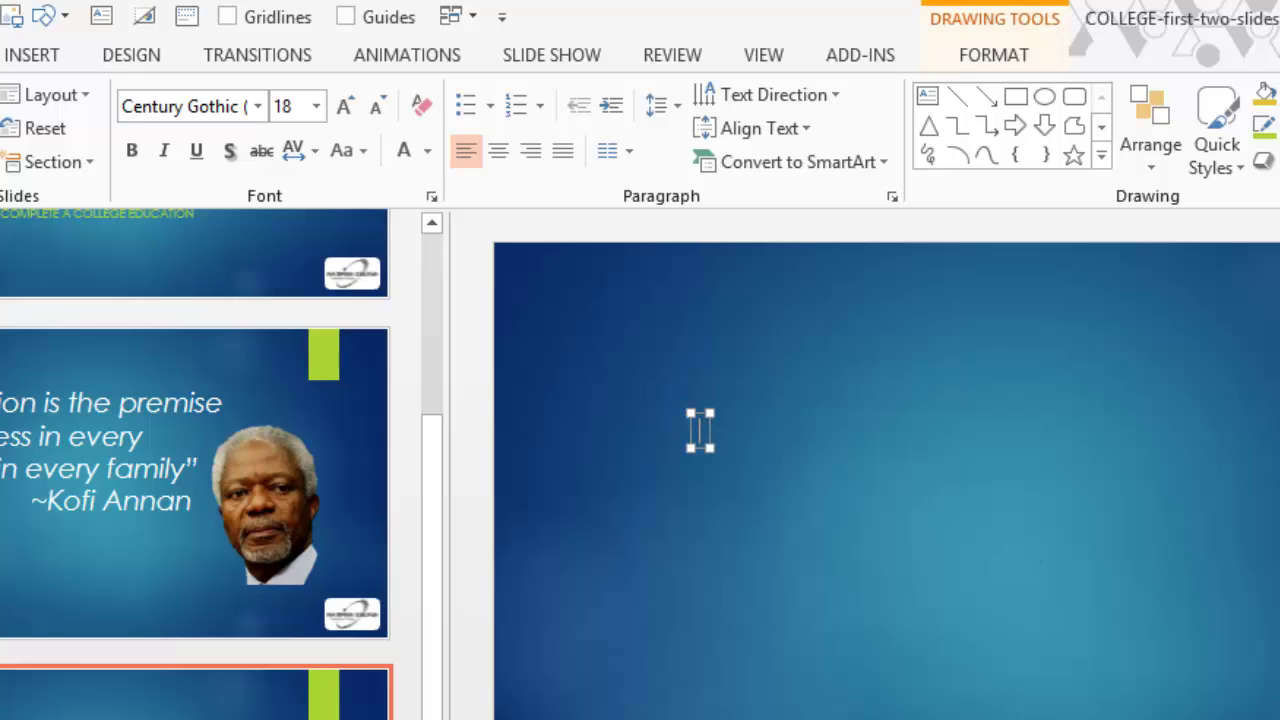
pyautogui.write('Educatio')
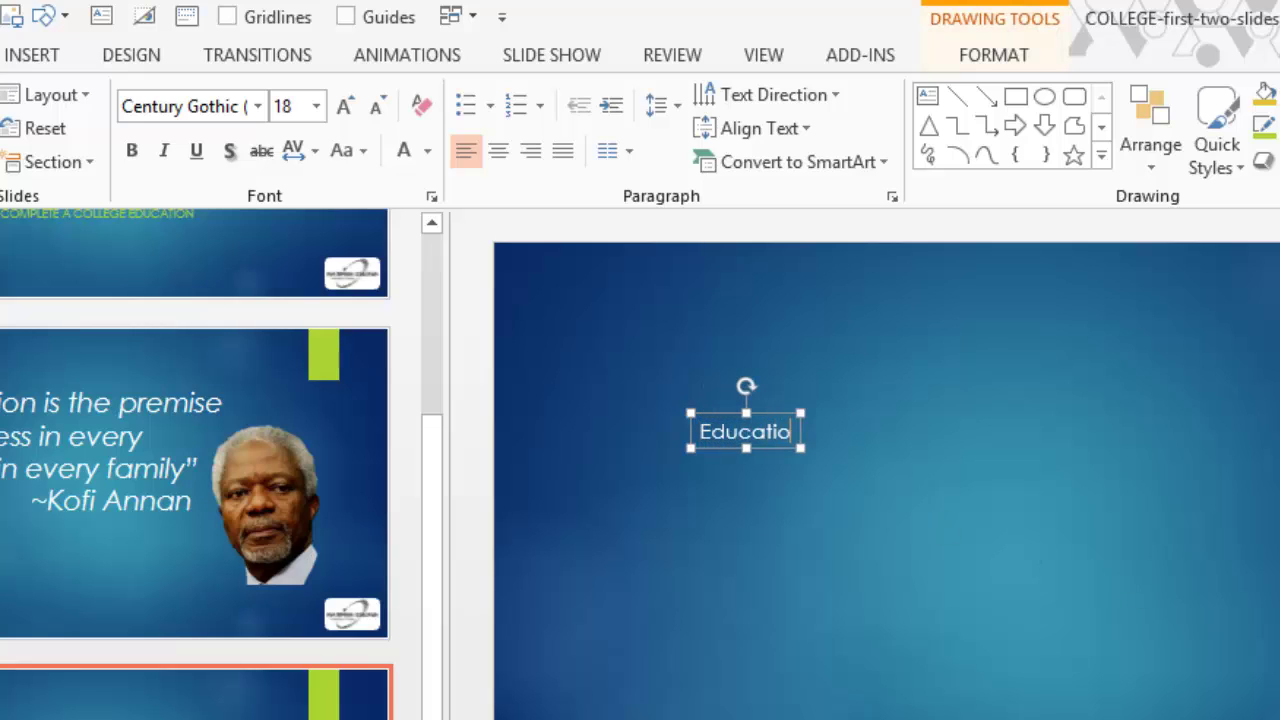
pyautogui.write('n is the premis')
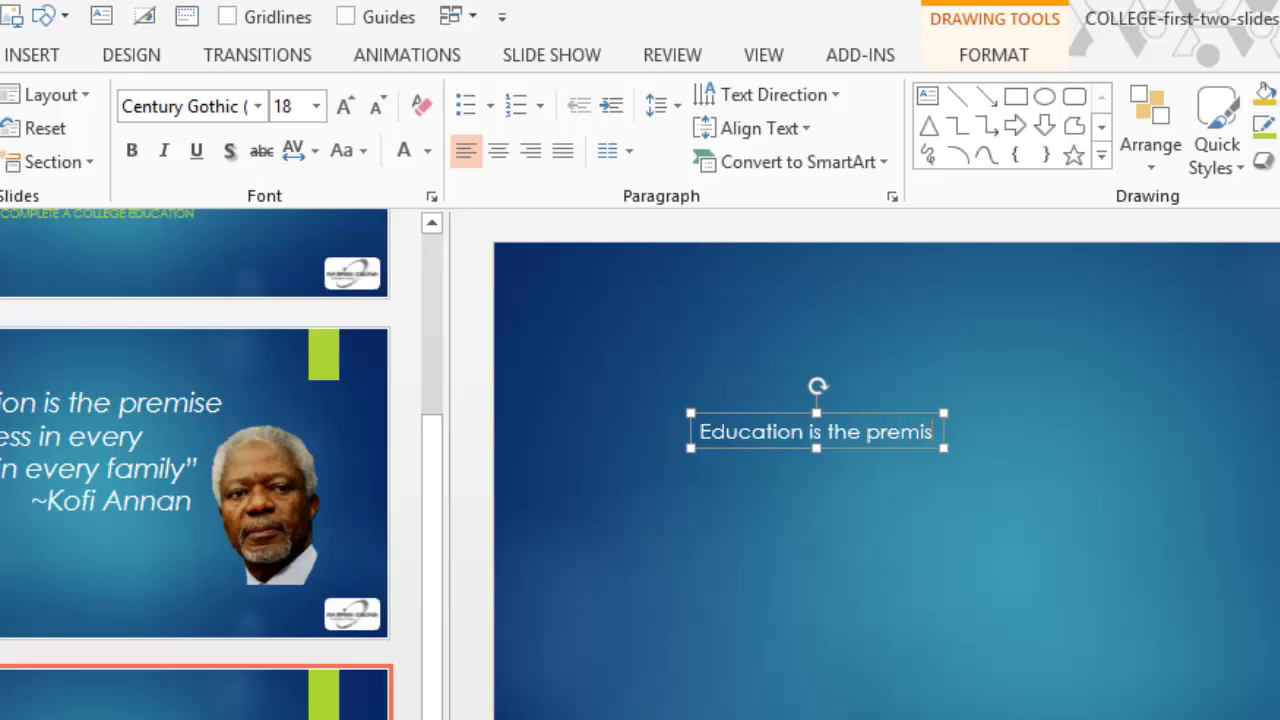
pyautogui.write('e')
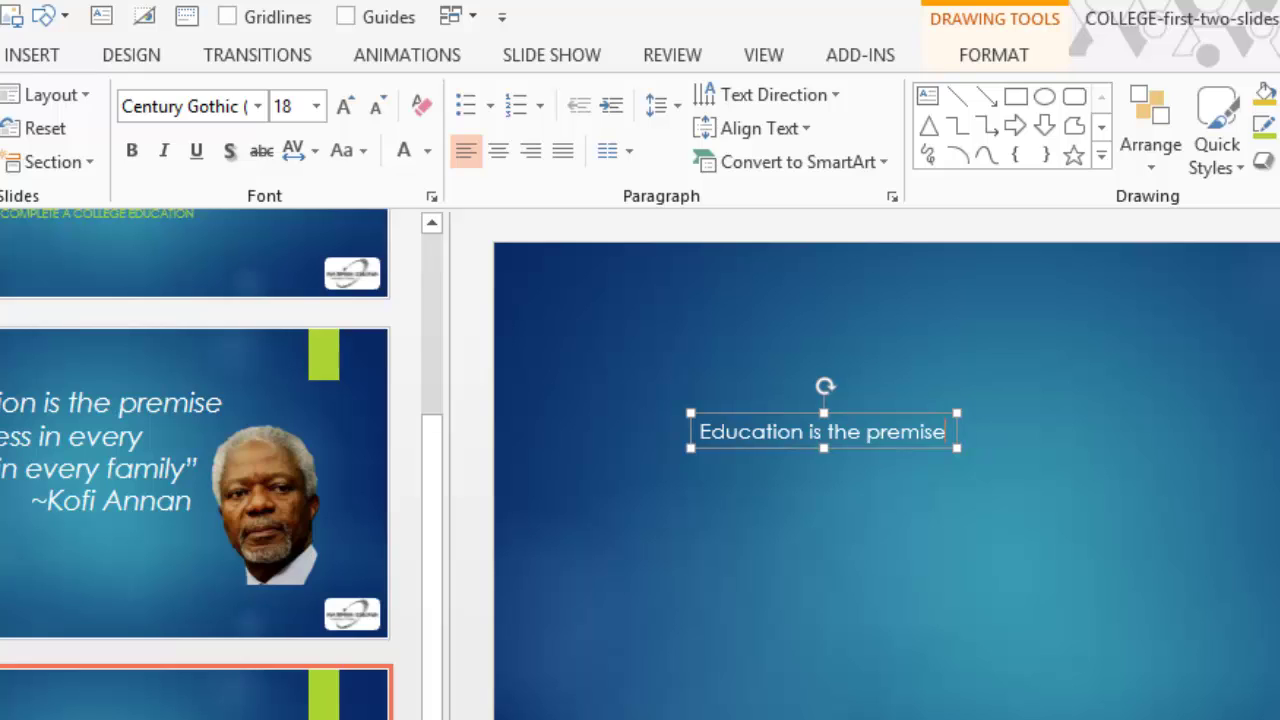
# - Continue the quote on a new line with 'Of progress'
pyautogui.press('Return')
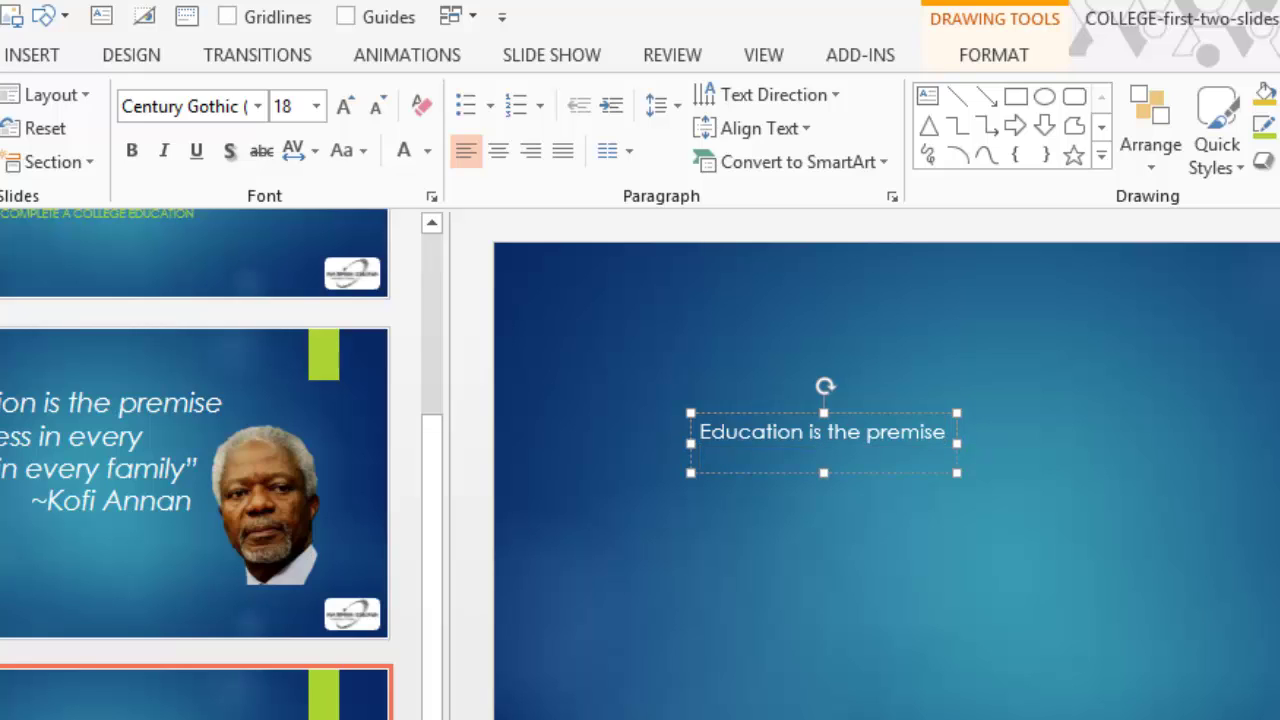
pyautogui.write('Of progress in every')
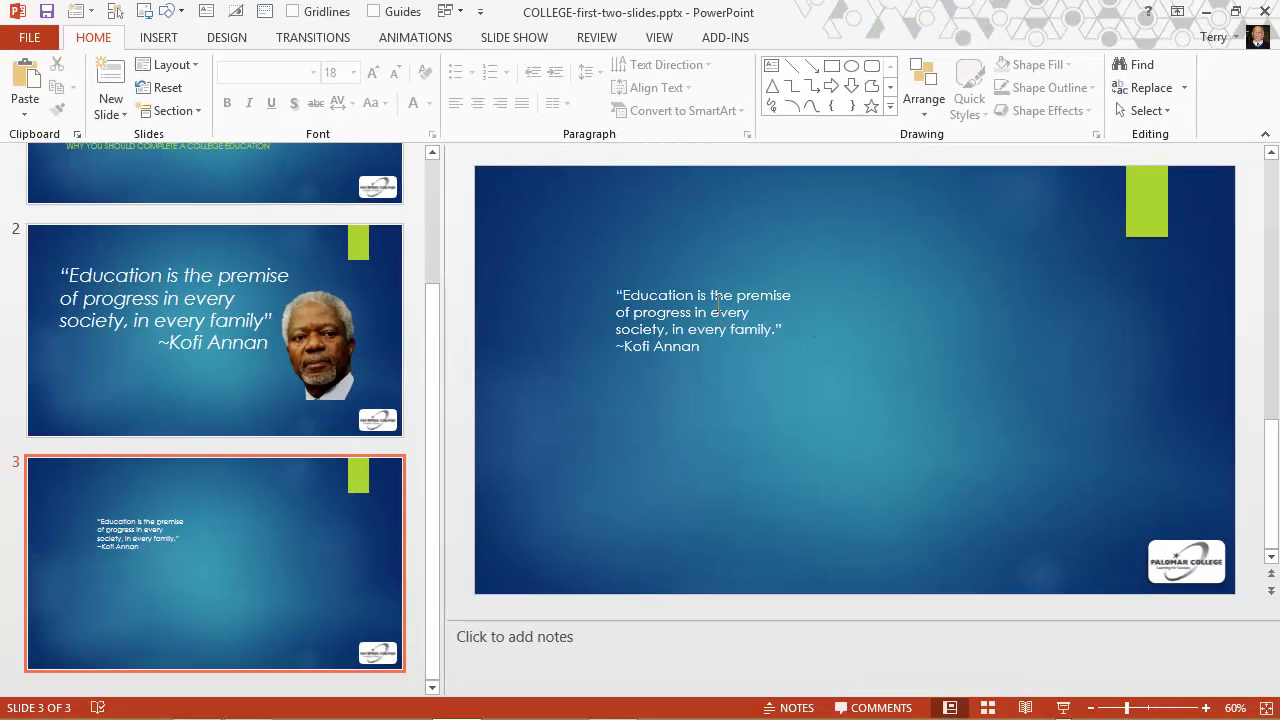
# - Set the quote text box's font size to 40 pt
pyautogui.click(716, 305)
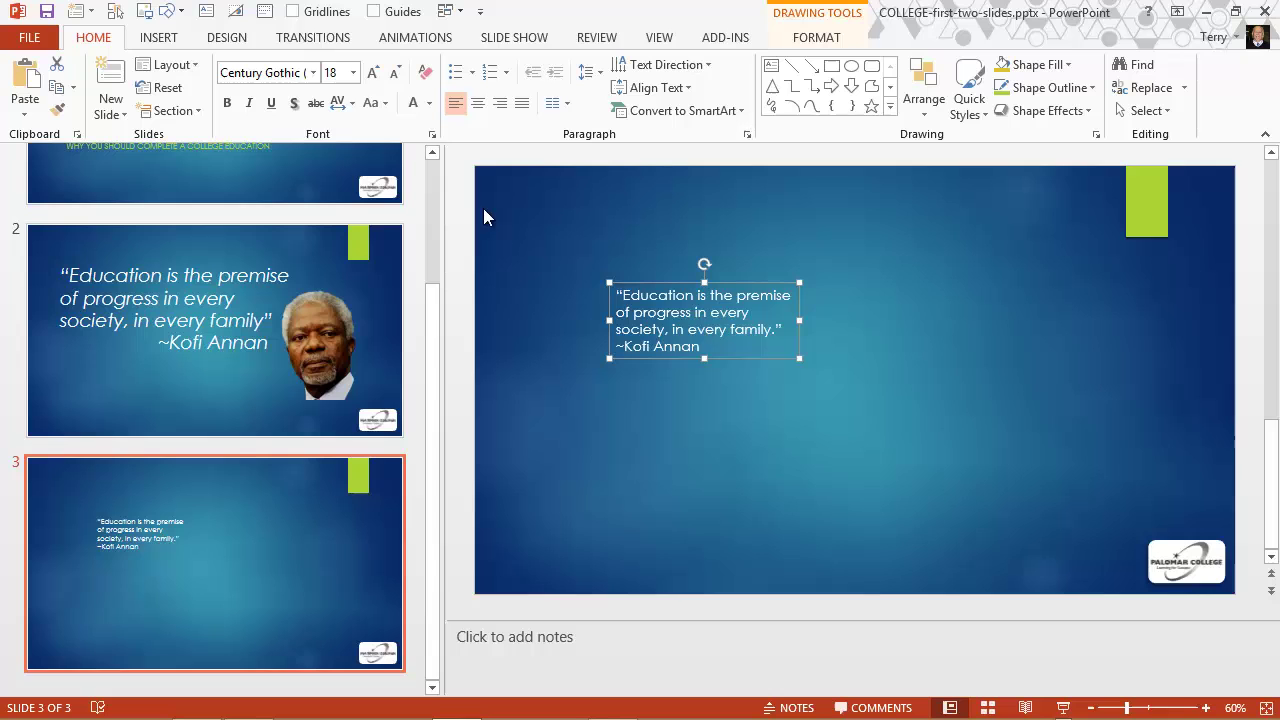
pyautogui.click(358, 75)
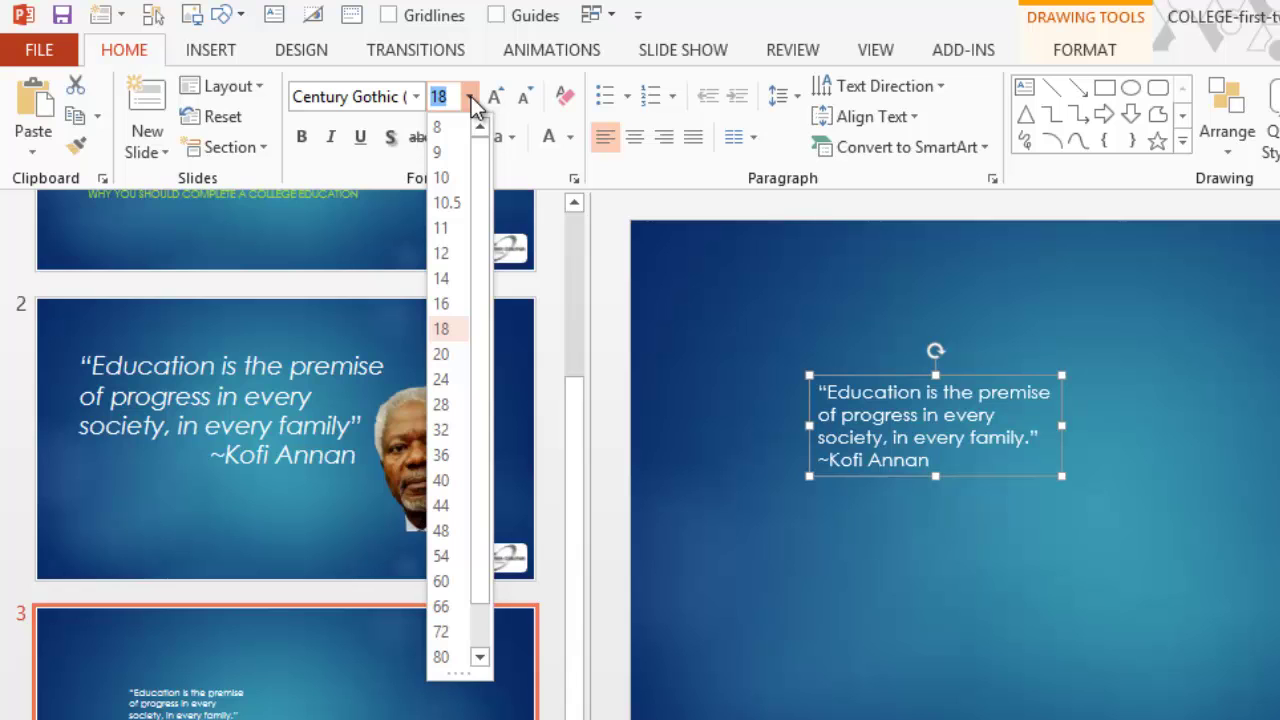
pyautogui.click(448, 479)
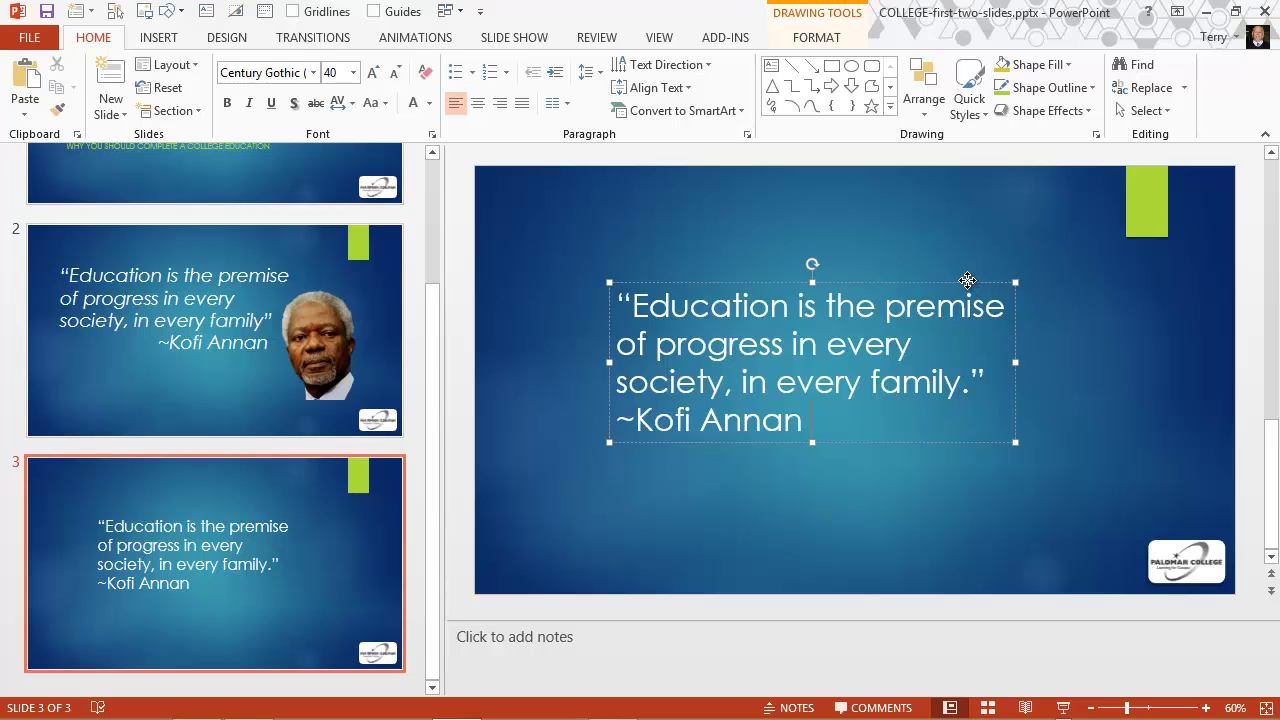
# - Adjust the quote box's right edge until the 40-pt quote wraps onto three lines
pyautogui.click(967, 282)
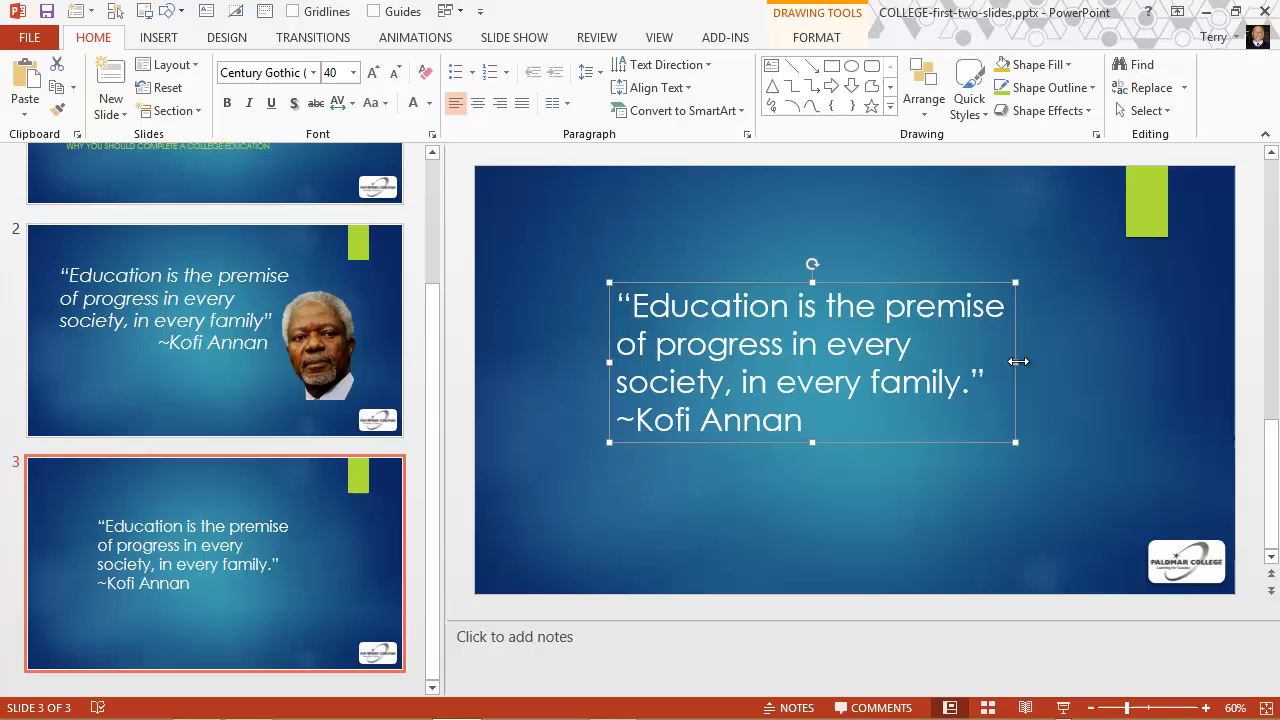
pyautogui.moveTo(1016, 362)
pyautogui.mouseDown()
pyautogui.moveTo(1177, 376)
pyautogui.moveTo(1172, 360)
pyautogui.moveTo(1020, 340)
pyautogui.mouseUp()
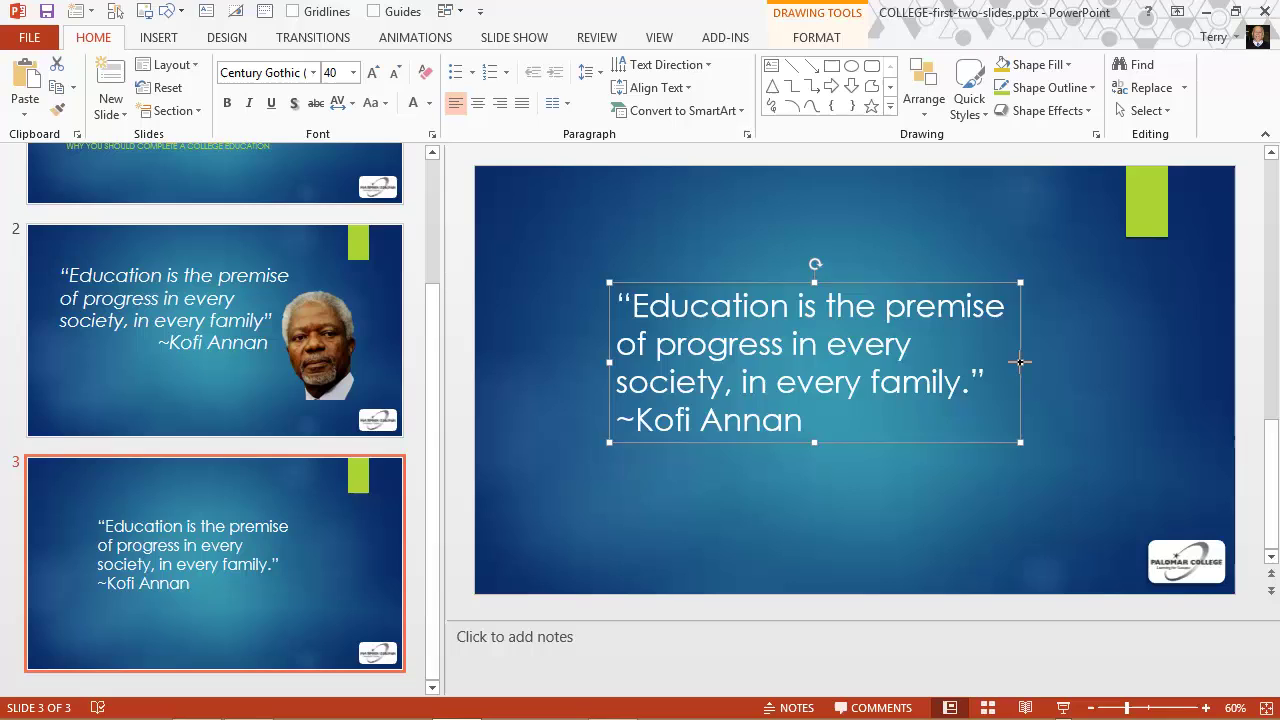
pyautogui.moveTo(1020, 362); pyautogui.dragTo(831, 355)
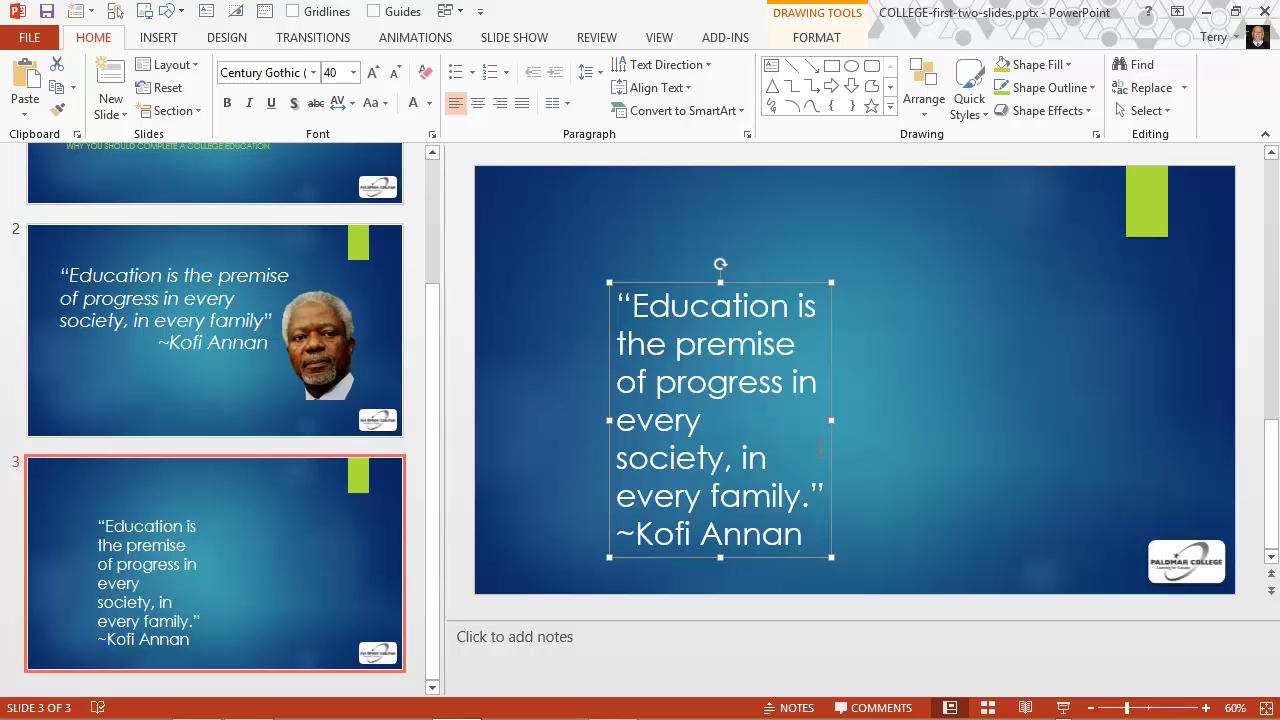
pyautogui.moveTo(831, 420); pyautogui.dragTo(1124, 388)
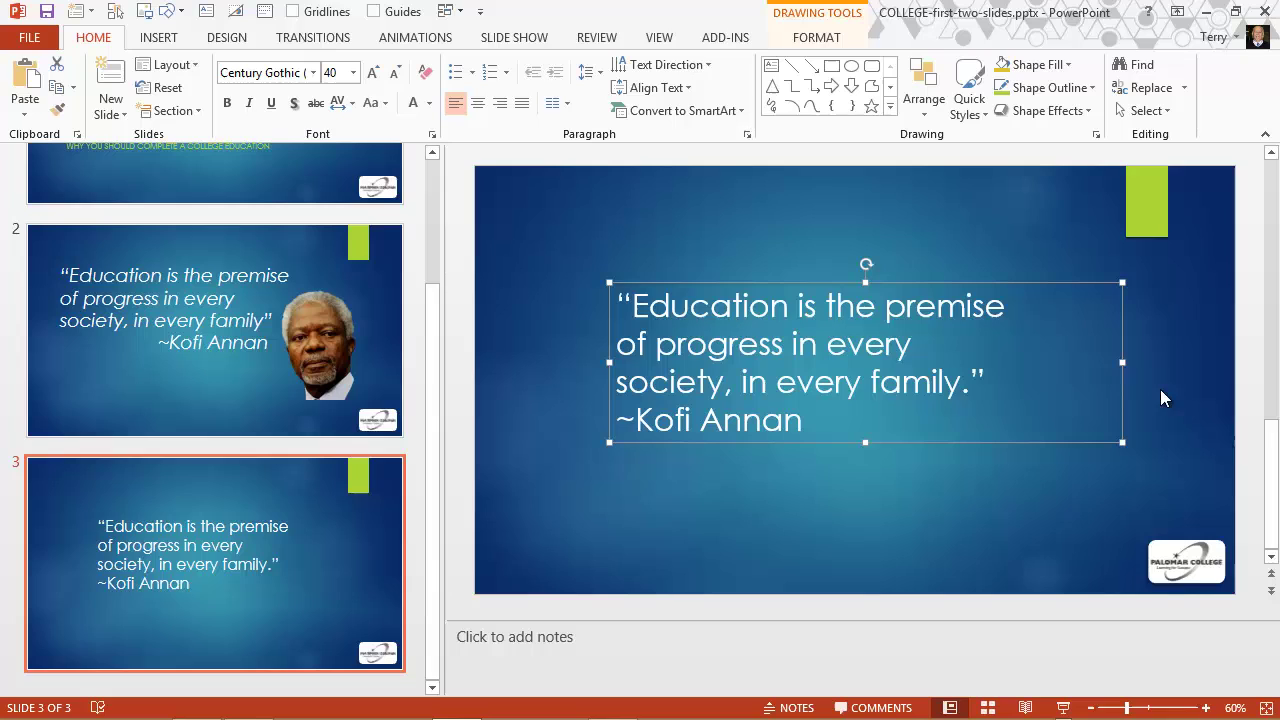
pyautogui.moveTo(1123, 363); pyautogui.dragTo(1043, 356)
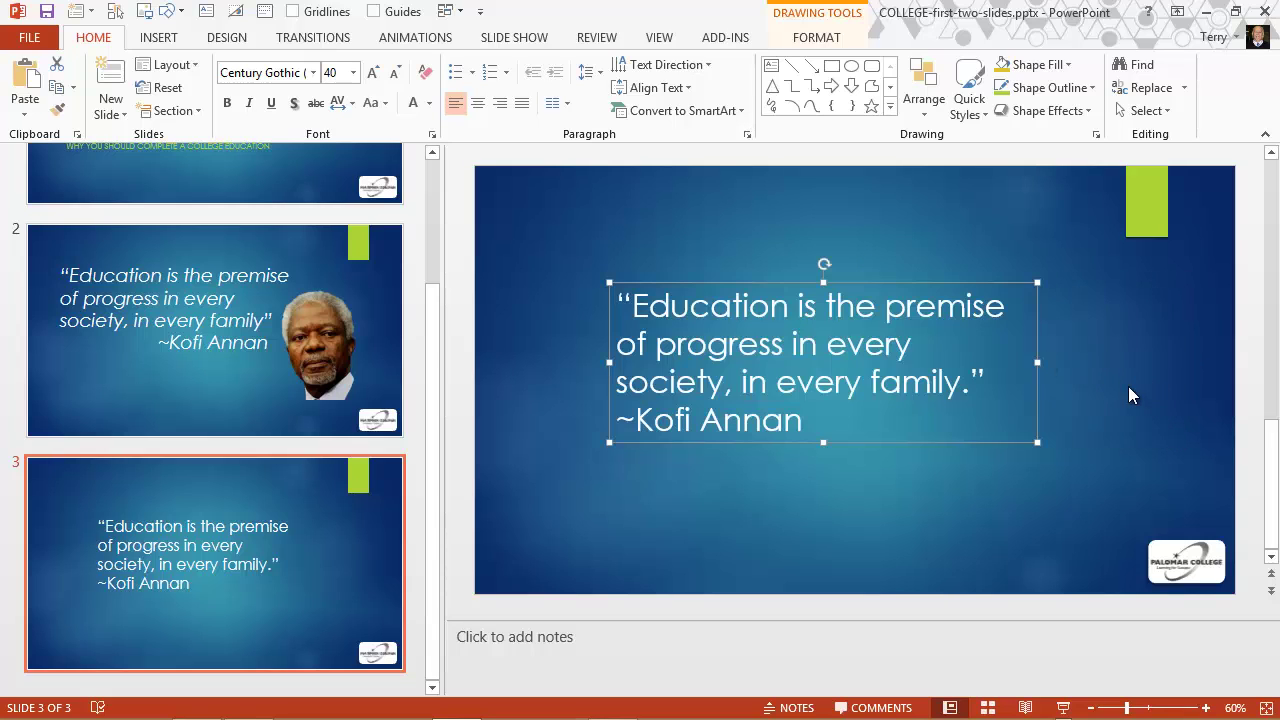
# - Indent the ~Kofi Annan line with two tabs and move the quote box up and left
pyautogui.click(619, 423)
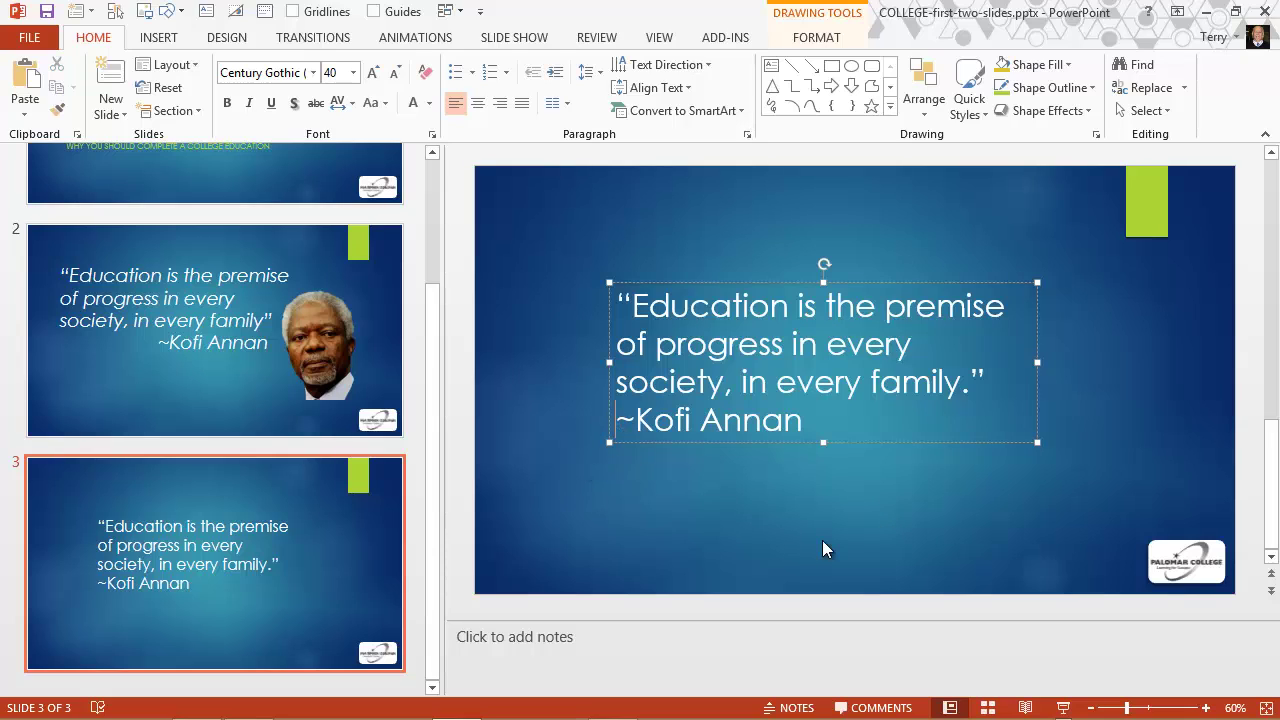
pyautogui.press('Tab')
pyautogui.press('Tab')
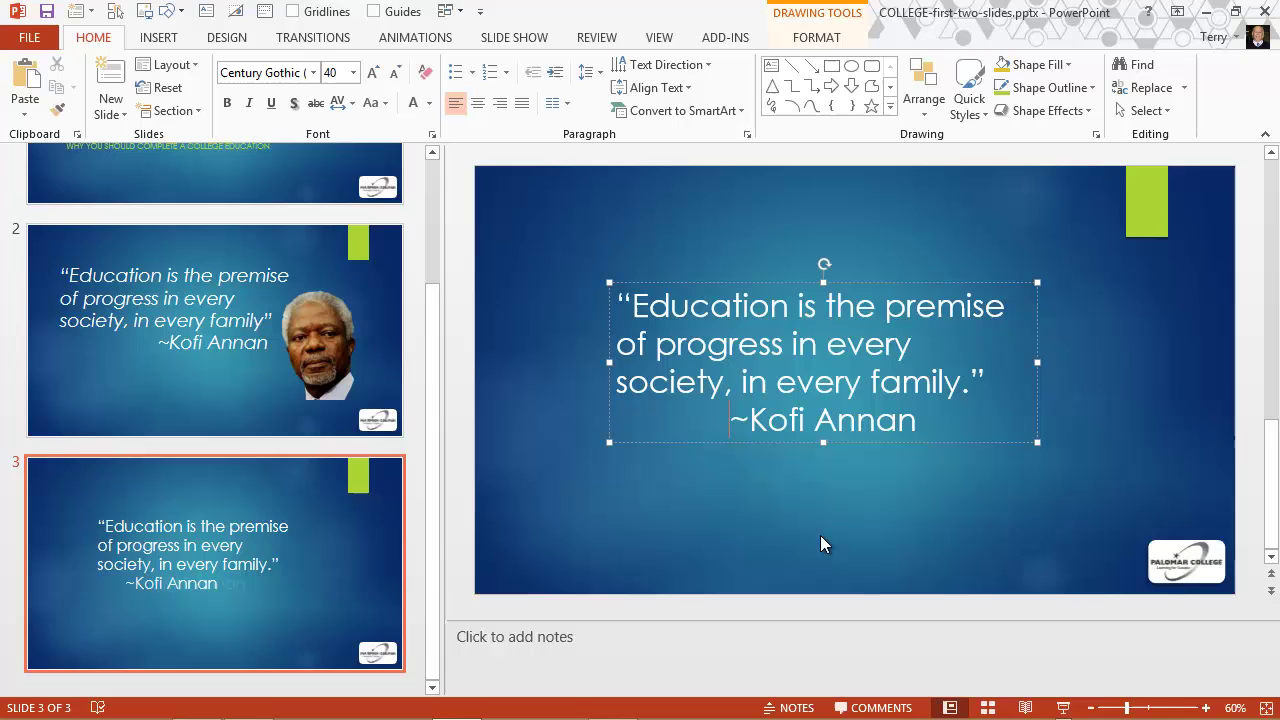
pyautogui.press('Tab')
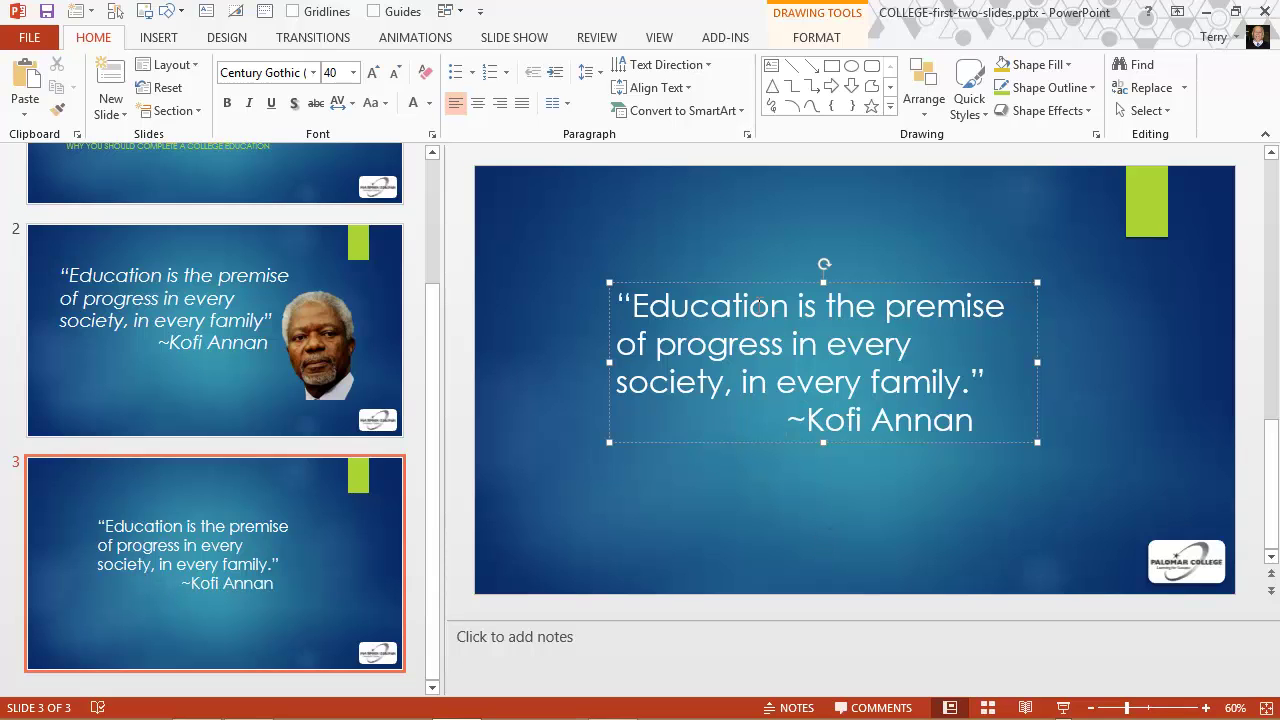
pyautogui.moveTo(736, 287); pyautogui.dragTo(686, 244)
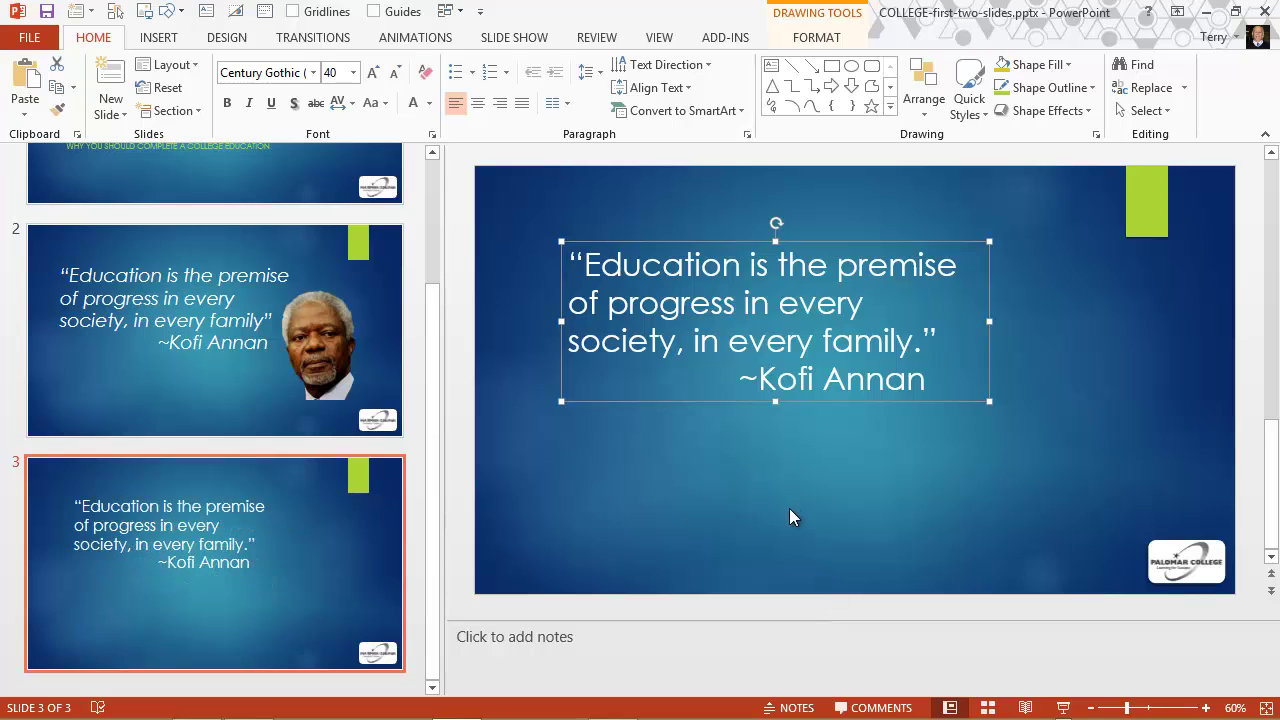